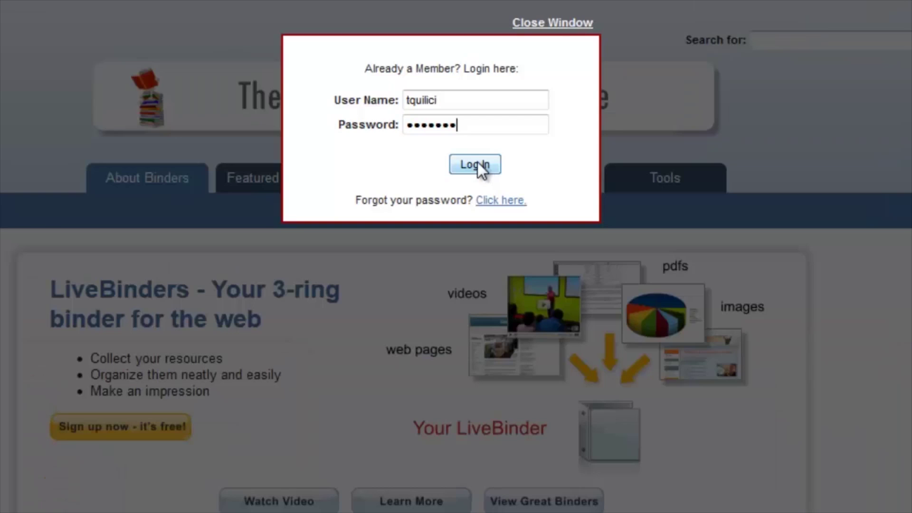
- Log in to LiveBinders and start a new blank binder from All My Binders
{"action": "left_click", "coordinate": [477, 162]}
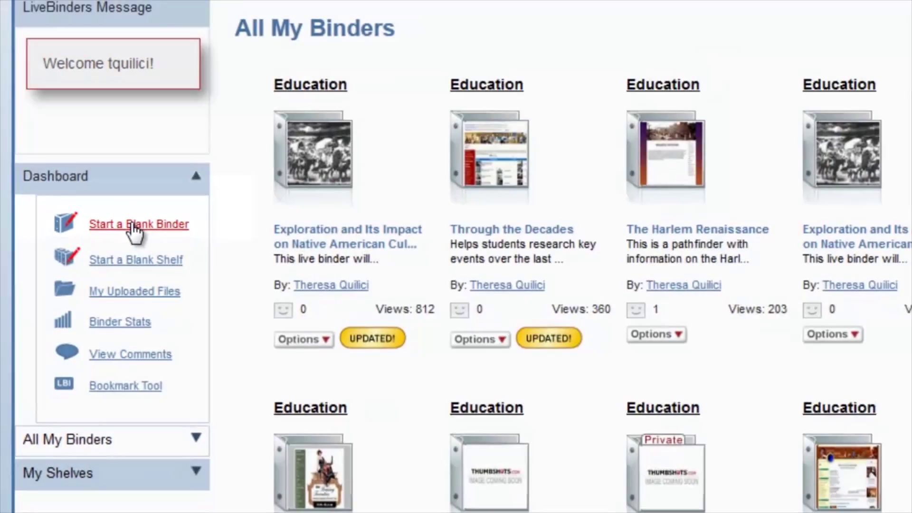
{"action": "left_click", "coordinate": [134, 230]}
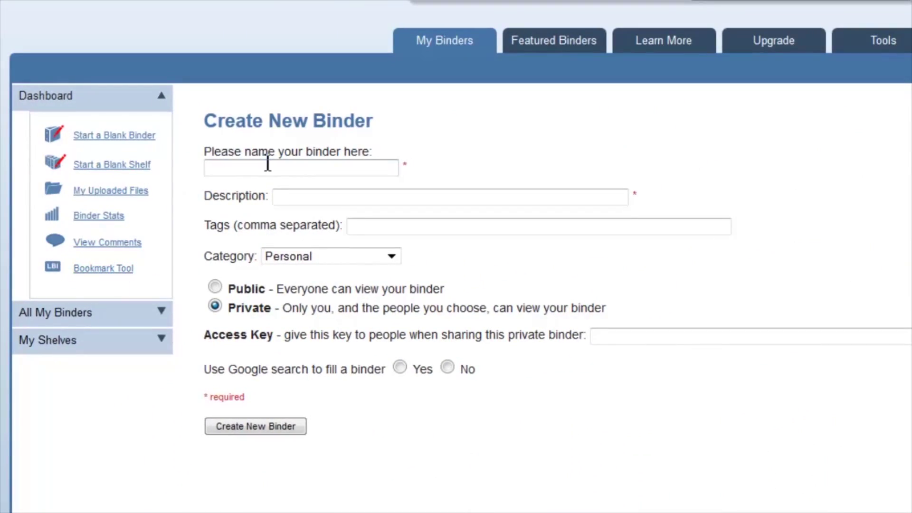
- Enter the binder's name and details, then accept the suggested access key
{"action": "left_click", "coordinate": [267, 163]}
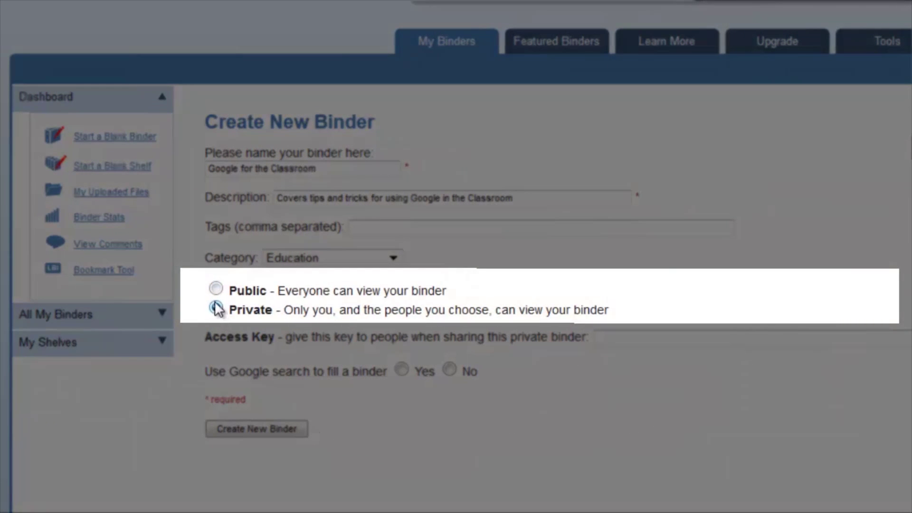
{"action": "left_click", "coordinate": [612, 347]}
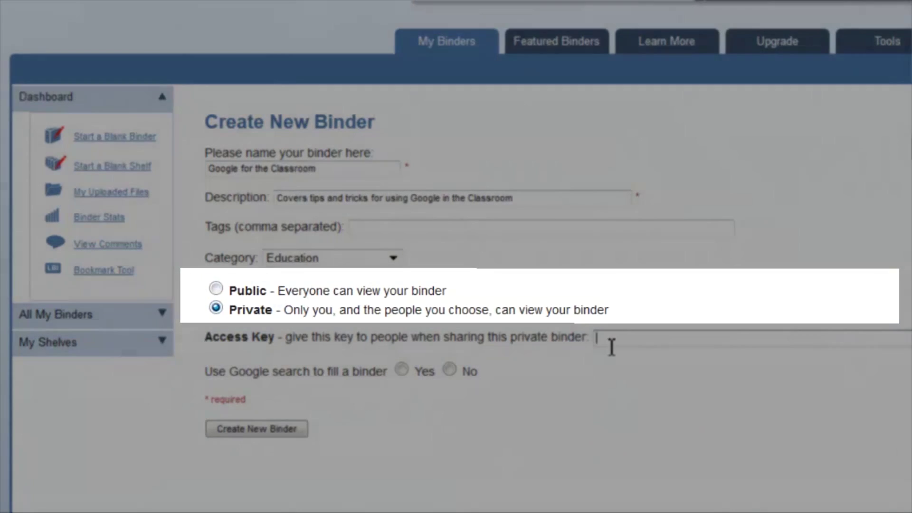
{"action": "type", "text": "rms"}
{"action": "left_click", "coordinate": [613, 363]}
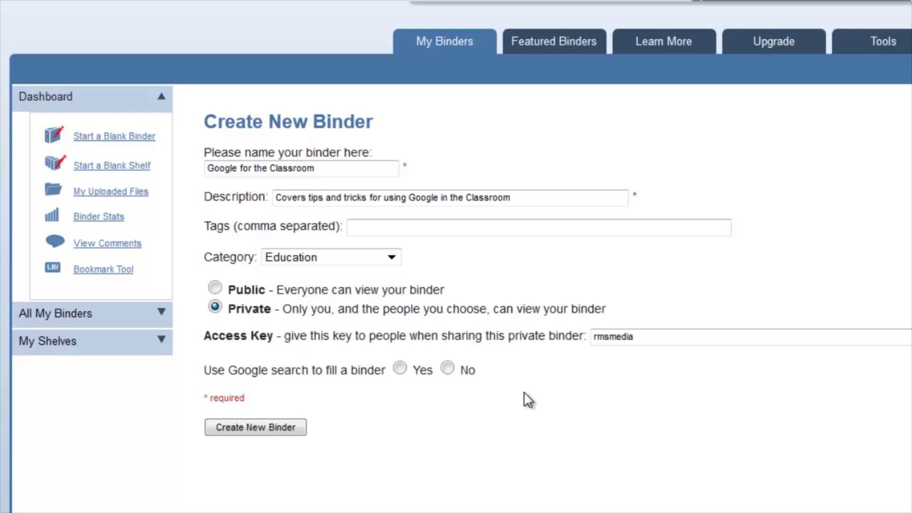
- Create the Google for the Classroom binder and dismiss the quick-help overlay
{"action": "left_click", "coordinate": [273, 427]}
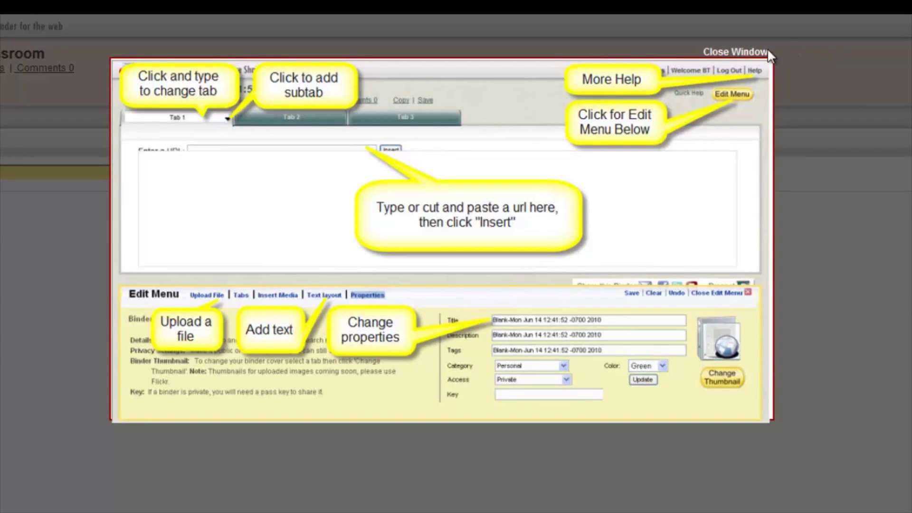
{"action": "left_click", "coordinate": [754, 53]}
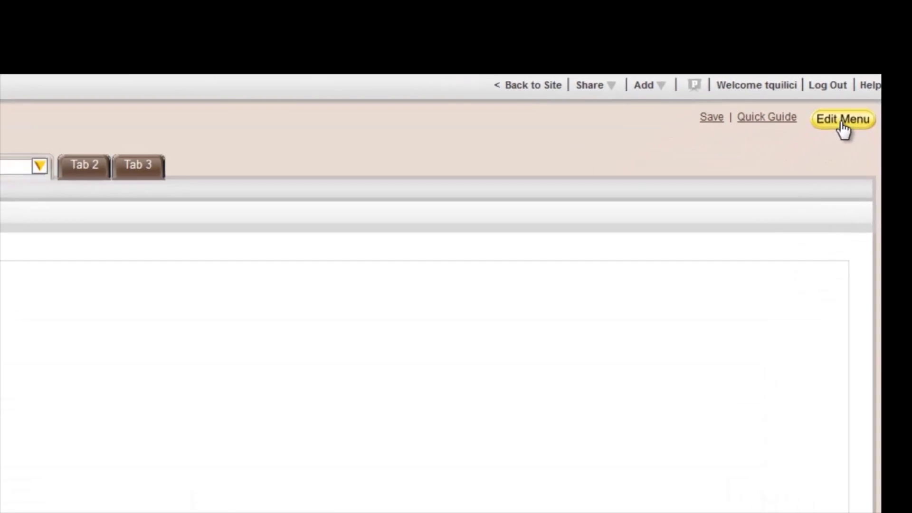
- Set the binder colour to Peach, keeping access Private - Copy Disabled, and update
{"action": "left_click", "coordinate": [793, 174]}
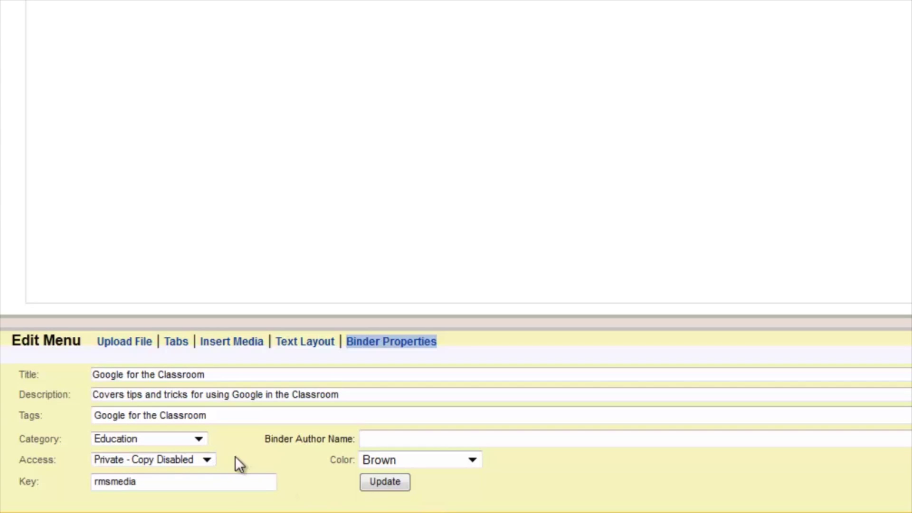
{"action": "left_click", "coordinate": [207, 460]}
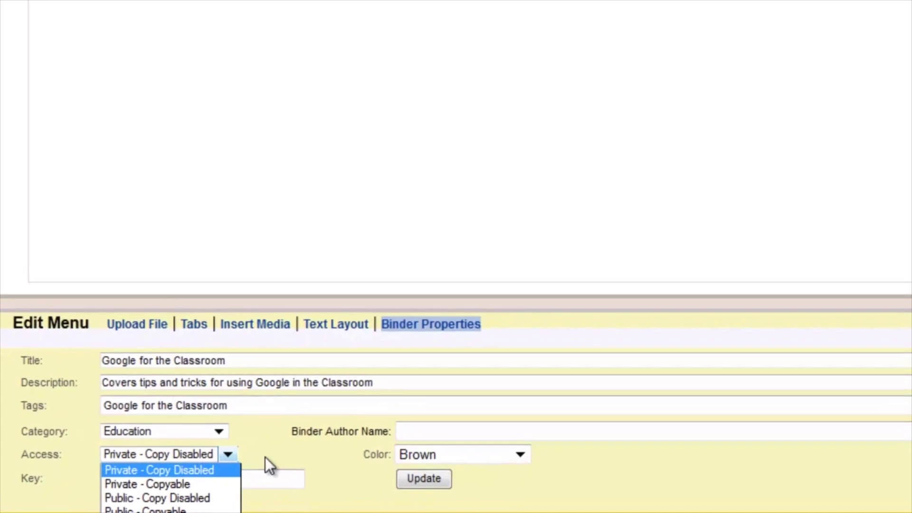
{"action": "left_click", "coordinate": [253, 461]}
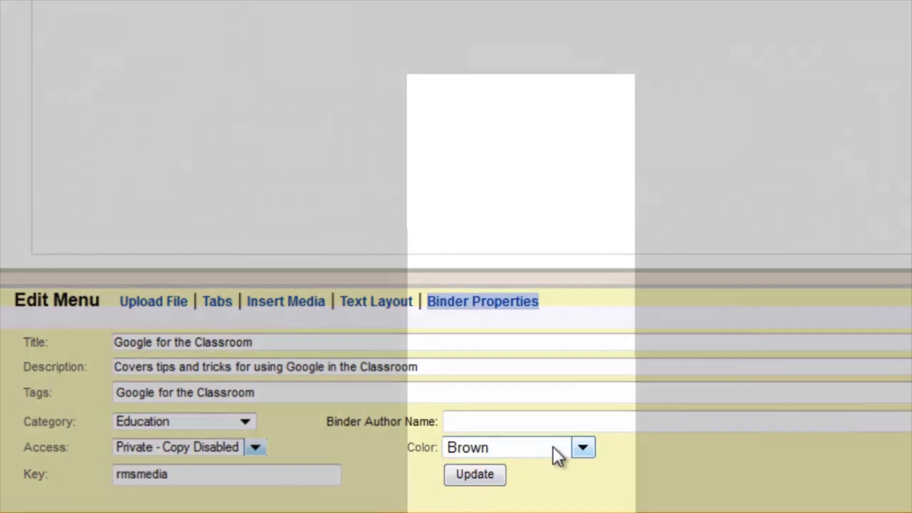
{"action": "left_click", "coordinate": [554, 448]}
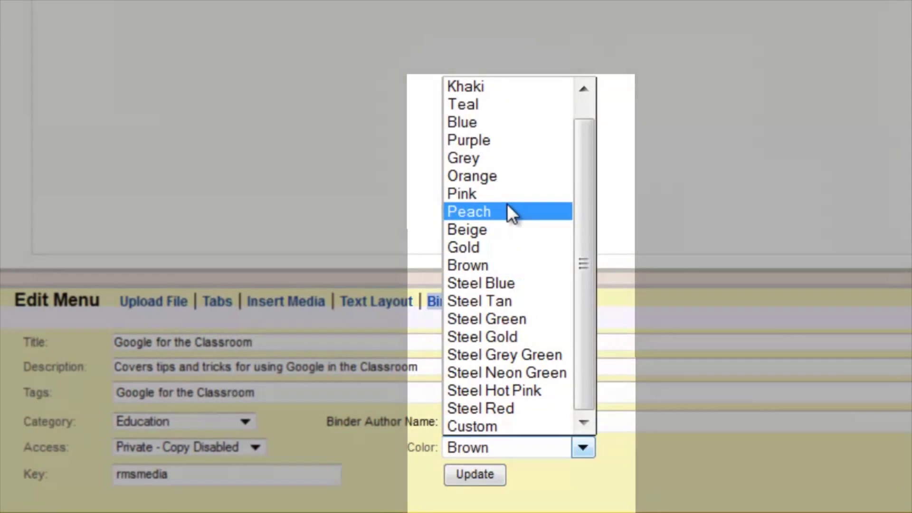
{"action": "left_click", "coordinate": [507, 212]}
{"action": "left_click", "coordinate": [471, 475]}
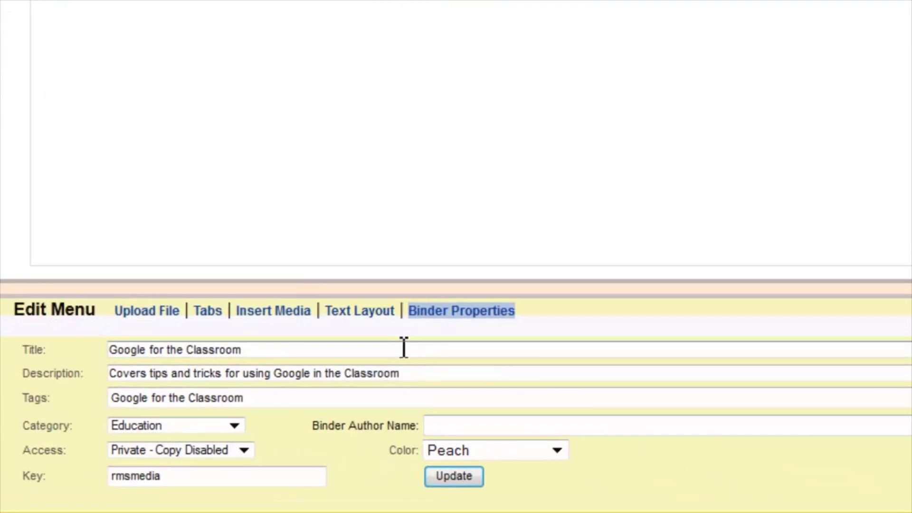
- Look through Text Layout and Insert Media, then show the Tabs management options
{"action": "left_click", "coordinate": [368, 311]}
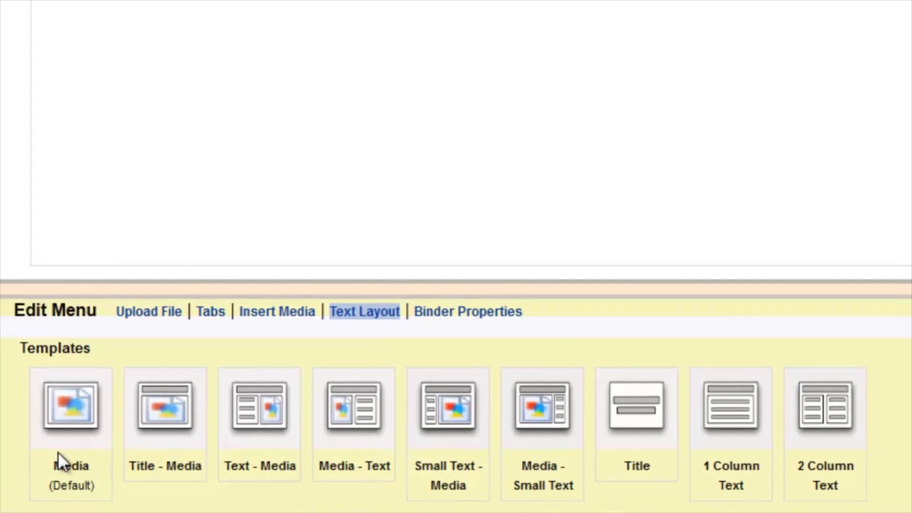
{"action": "left_click", "coordinate": [277, 312]}
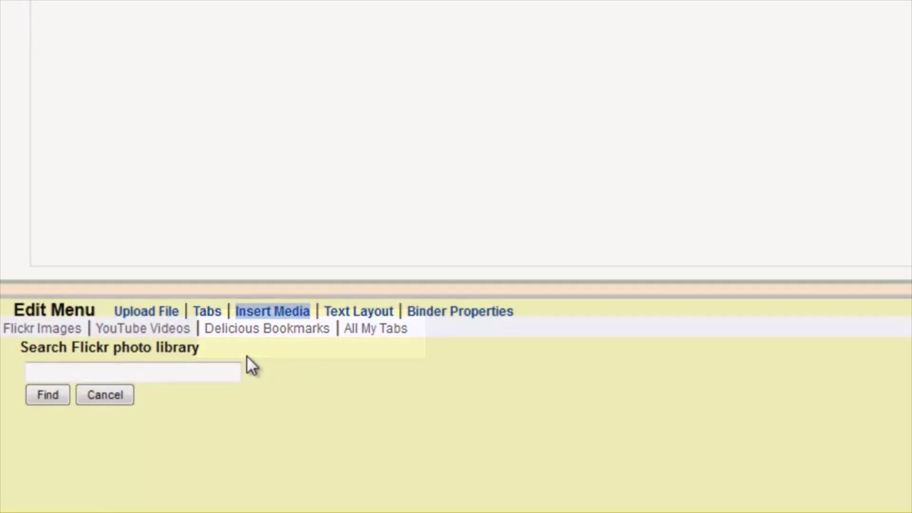
{"action": "left_click", "coordinate": [207, 311]}
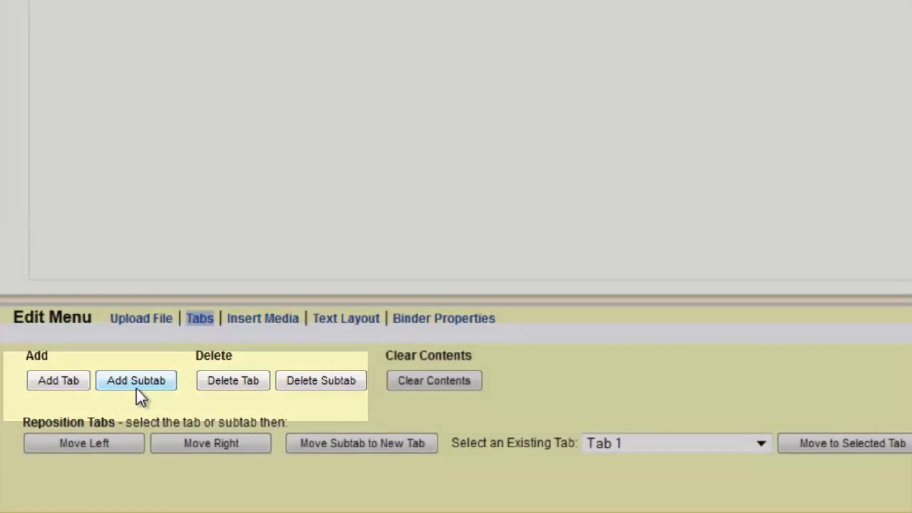
- Add a subtab, delete the new tab, and move a tab one place left
{"action": "left_click", "coordinate": [136, 386]}
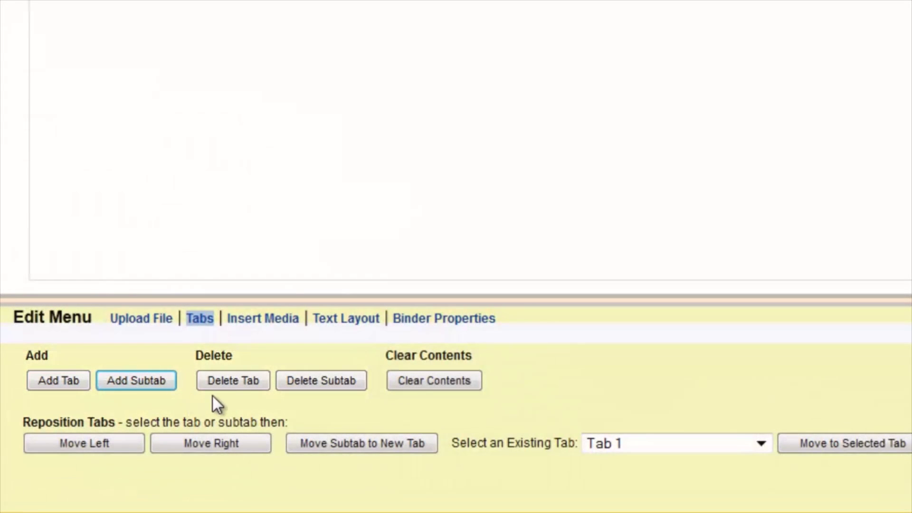
{"action": "left_click", "coordinate": [228, 387]}
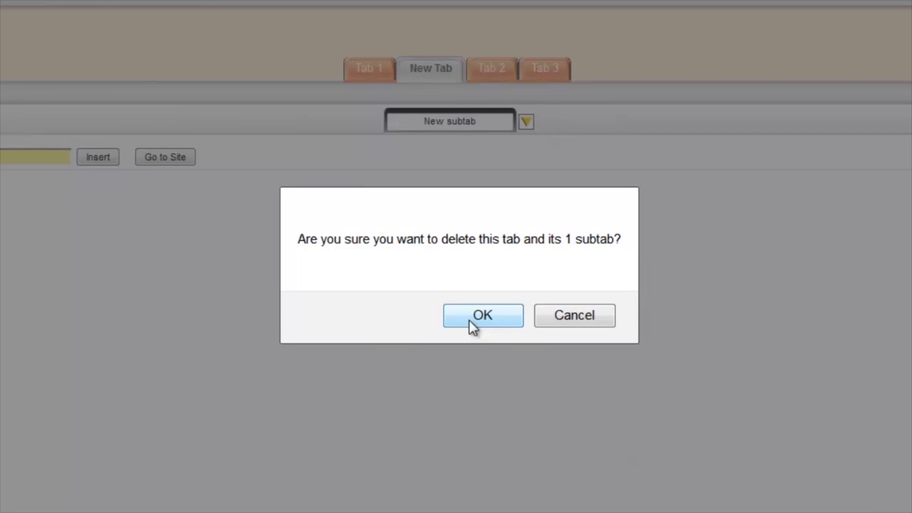
{"action": "left_click", "coordinate": [469, 320]}
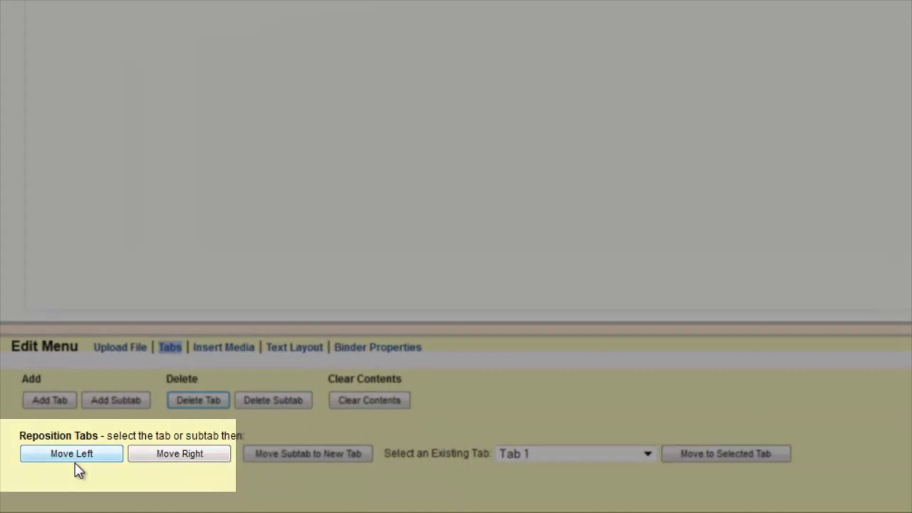
{"action": "left_click", "coordinate": [72, 454]}
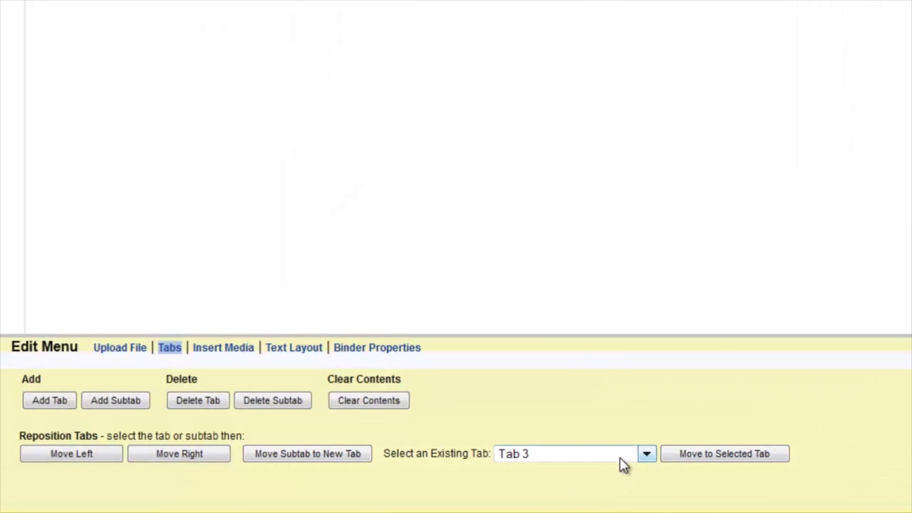
{"action": "left_click", "coordinate": [620, 457]}
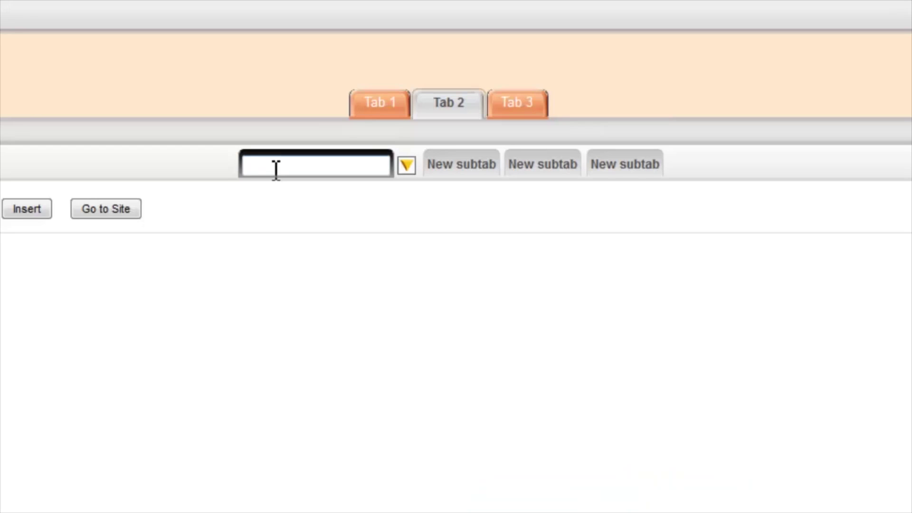
- Name Tab 2's first subtab 'name' and close its options menu
{"action": "left_click", "coordinate": [277, 169]}
{"action": "type", "text": "name"}
{"action": "left_click", "coordinate": [413, 164]}
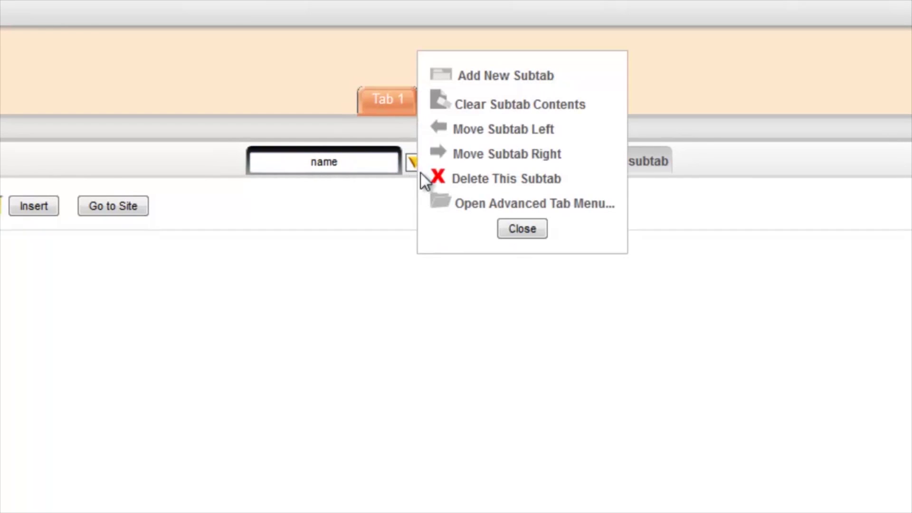
{"action": "left_click", "coordinate": [508, 230]}
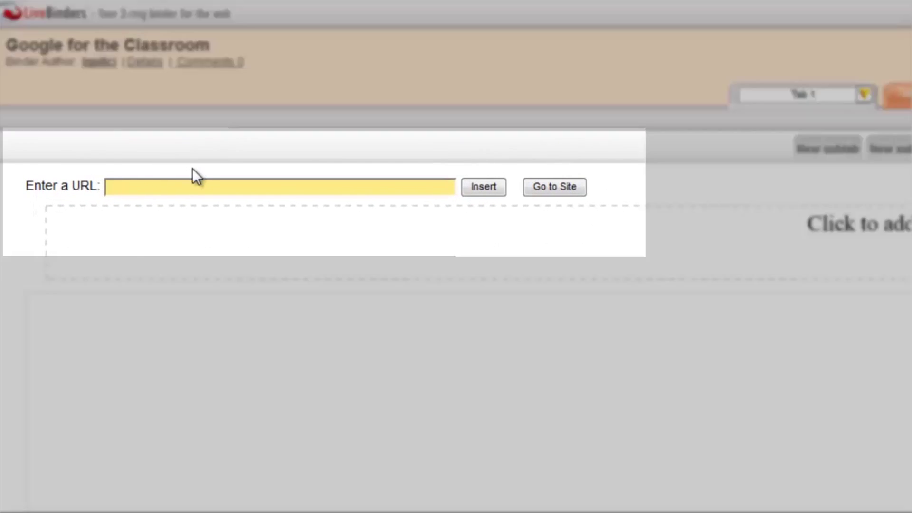
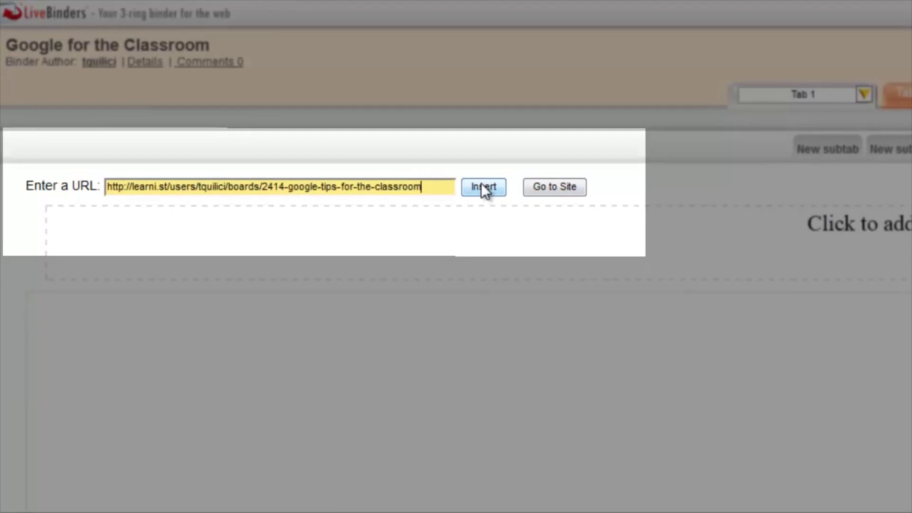
- Insert the Learnist board, google.com/edu/teachers and the GLMA Summer PDF, one per tab
{"action": "left_click", "coordinate": [482, 186]}
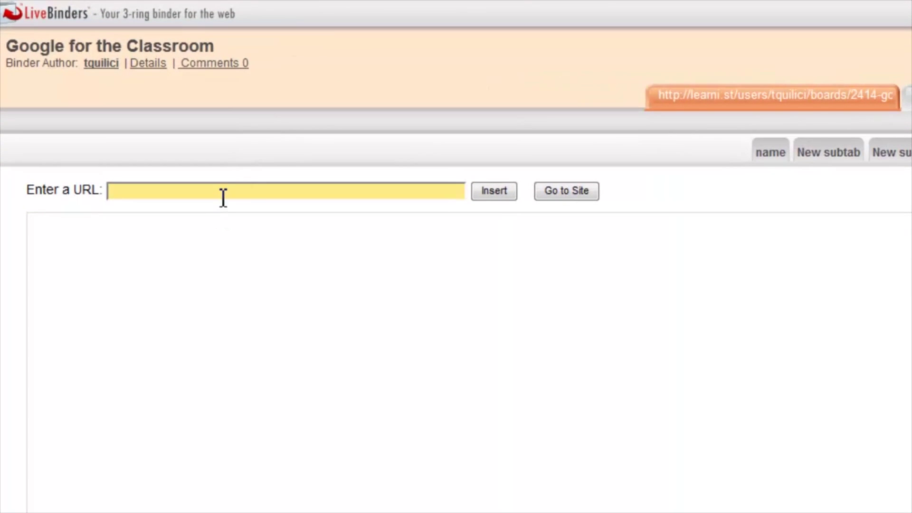
{"action": "type", "text": "http://www.google.com/edu/teachers/"}
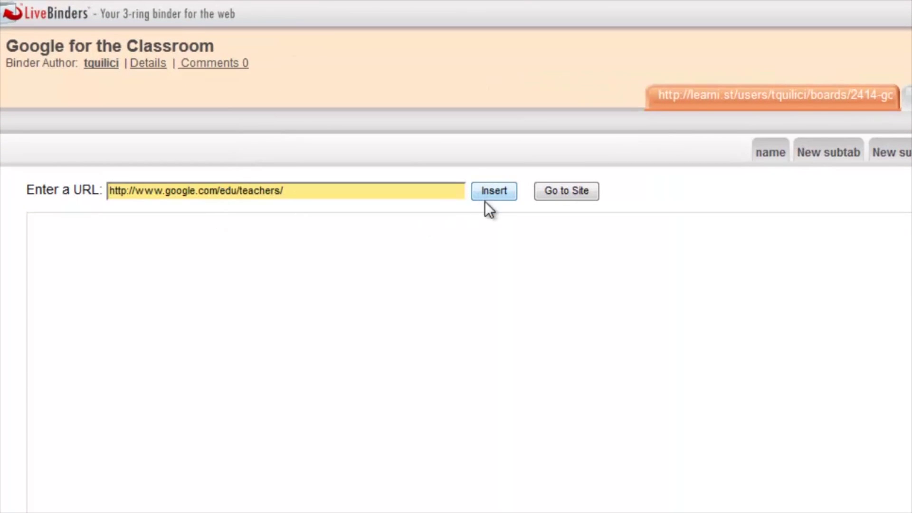
{"action": "left_click", "coordinate": [486, 199]}
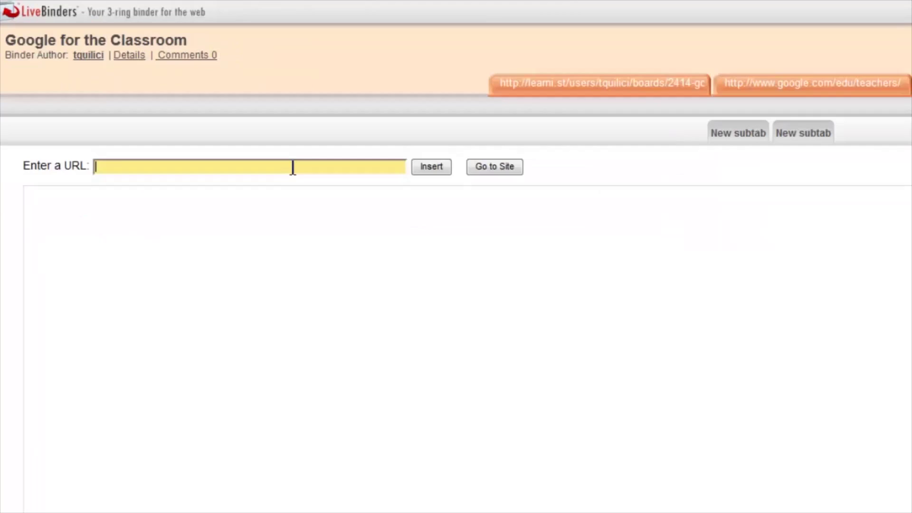
{"action": "key", "text": "ctrl+v"}
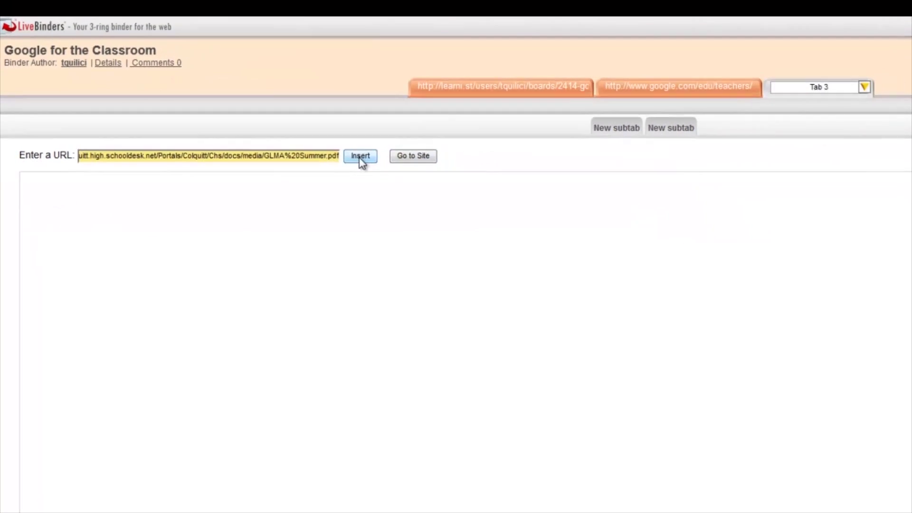
{"action": "left_click", "coordinate": [361, 160]}
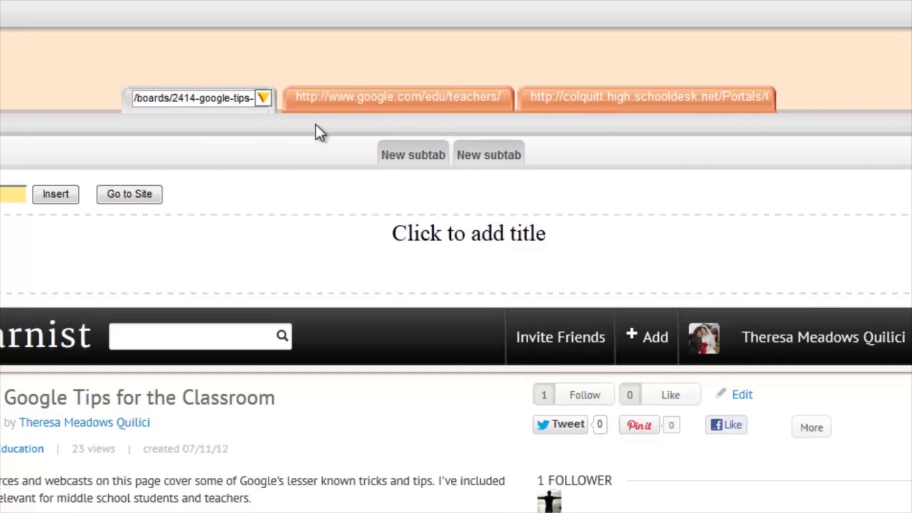
- Retitle tabs 'Learnist' and 'Google in Education', and begin the PDF tab's 'Become a Googlemeister Fl' title
{"action": "left_click", "coordinate": [251, 101]}
{"action": "left_click_drag", "start_coordinate": [251, 101], "coordinate": [134, 98]}
{"action": "key", "text": "BackSpace"}
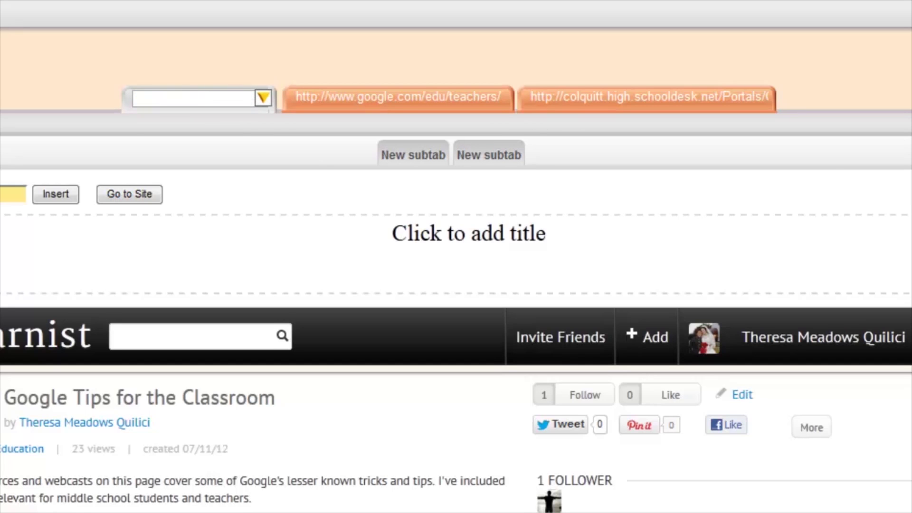
{"action": "type", "text": "Learnist"}
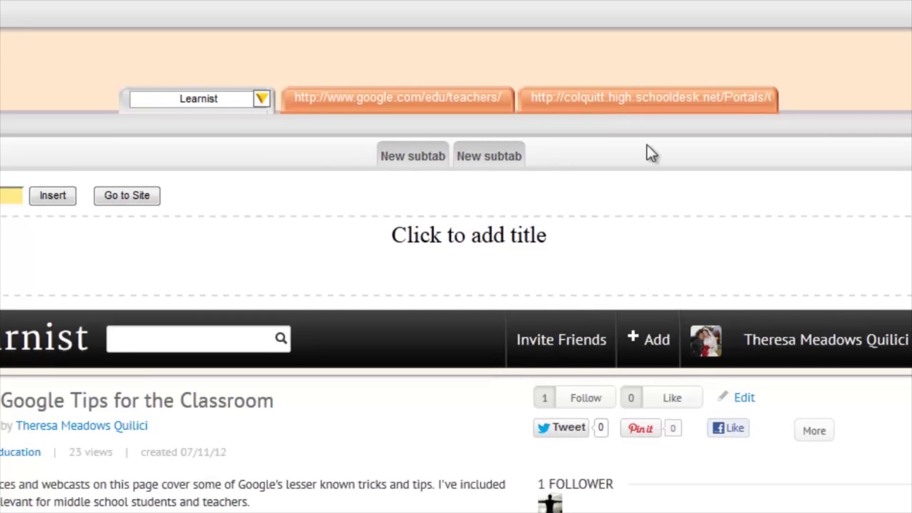
{"action": "left_click", "coordinate": [404, 106]}
{"action": "left_click", "coordinate": [366, 100]}
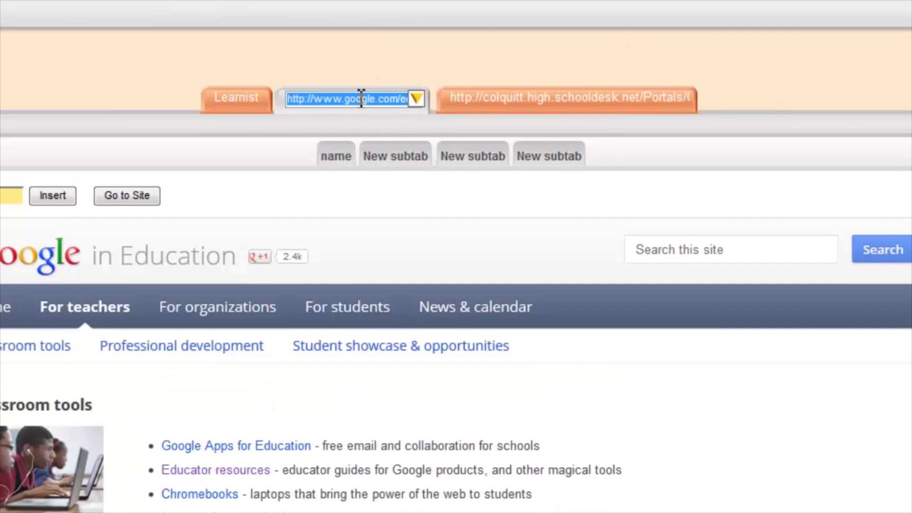
{"action": "type", "text": "Goog"}
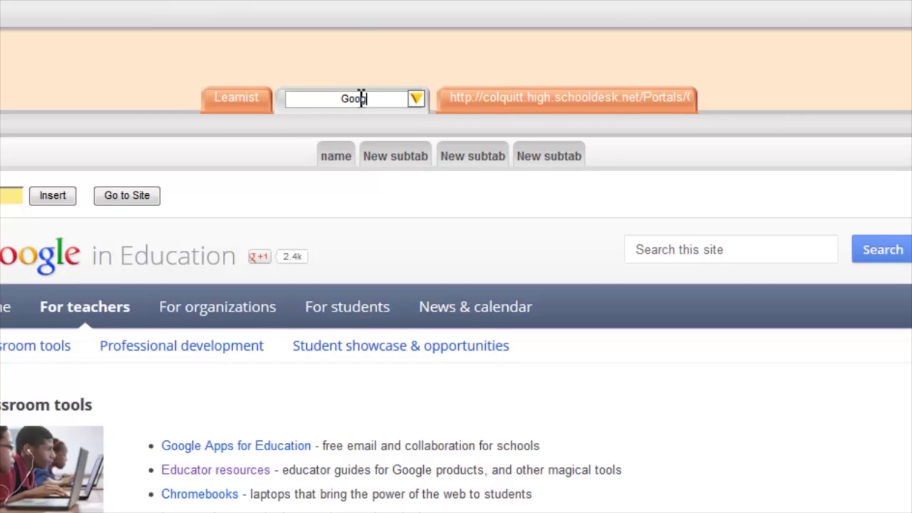
{"action": "type", "text": "le in Education"}
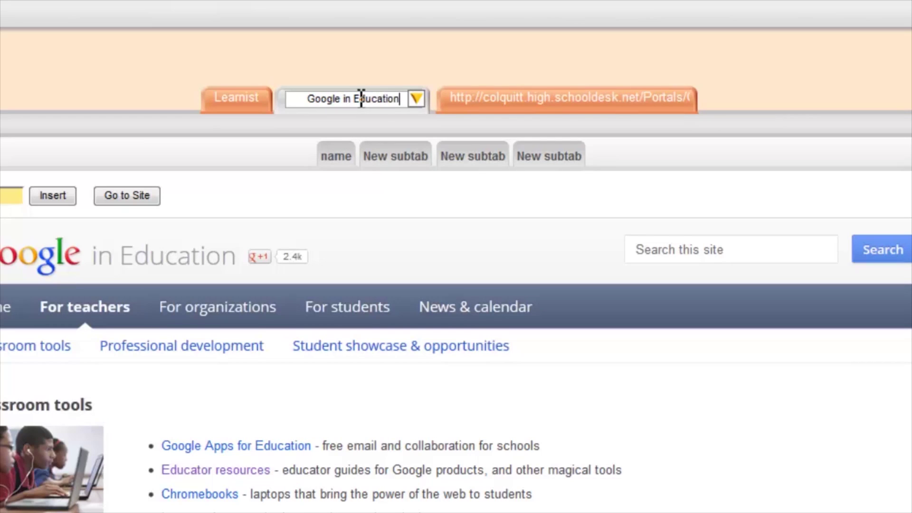
{"action": "left_click", "coordinate": [568, 99]}
{"action": "left_click", "coordinate": [569, 98]}
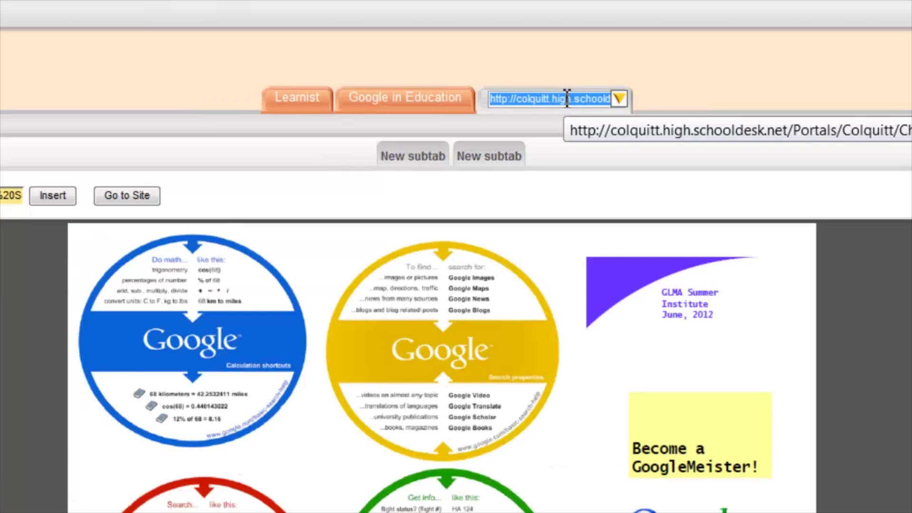
{"action": "type", "text": "Become a "}
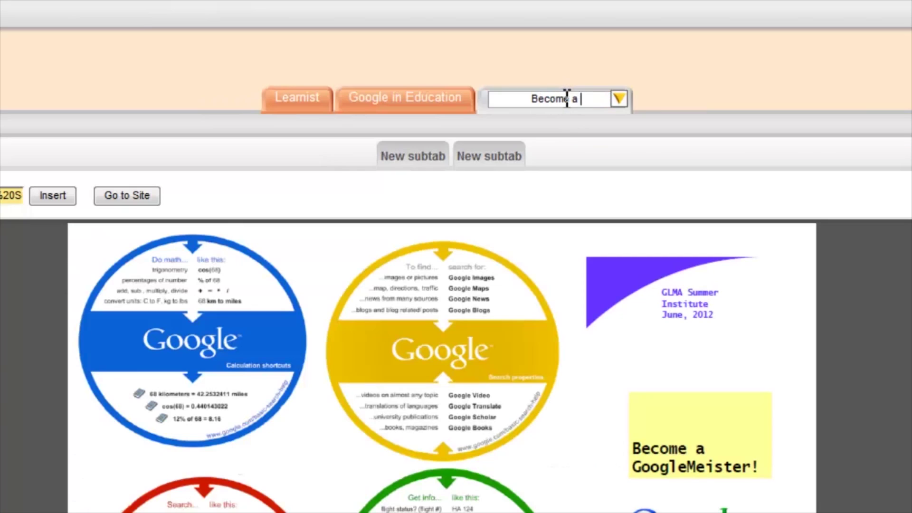
{"action": "type", "text": "Googlemeister Fl"}
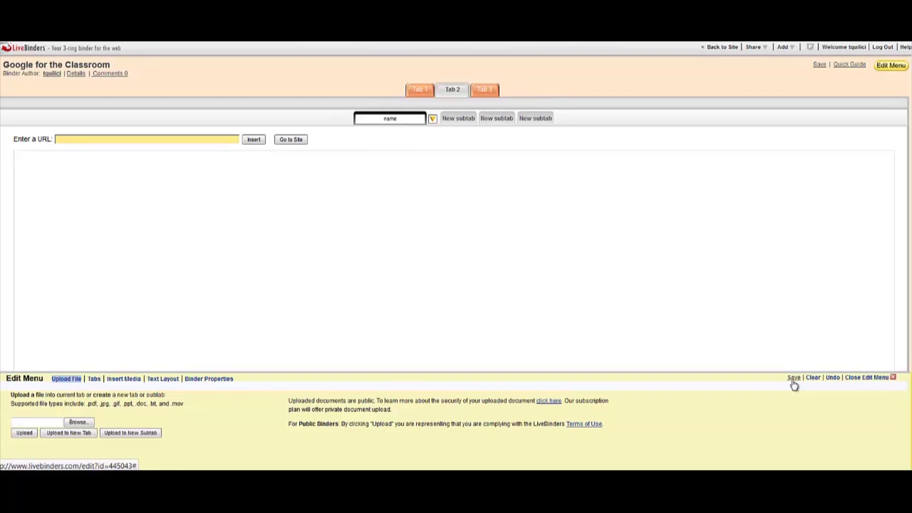
- Save the binder and close the Edit Menu panel
{"action": "left_click", "coordinate": [794, 381]}
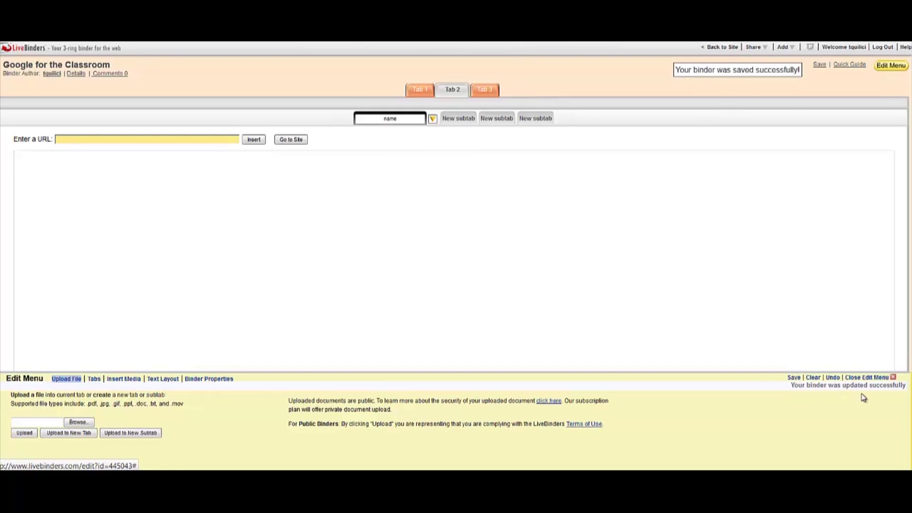
{"action": "left_click", "coordinate": [865, 378]}
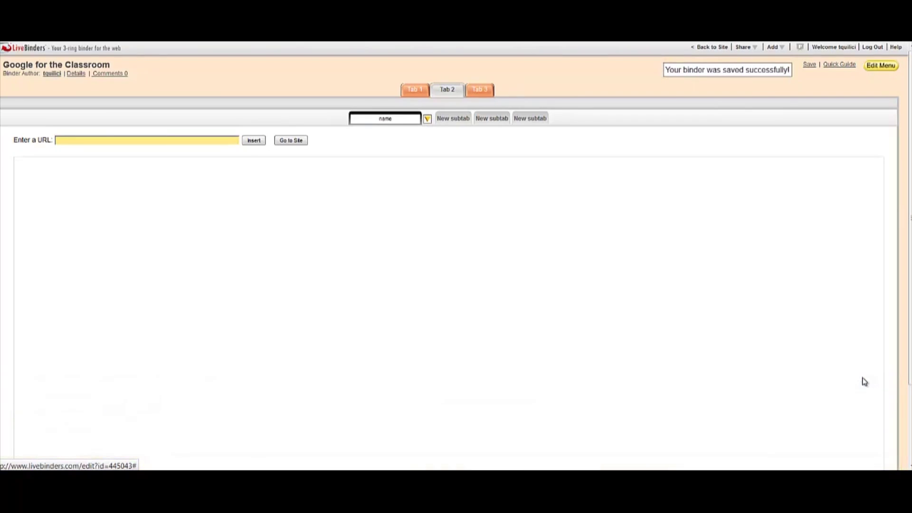